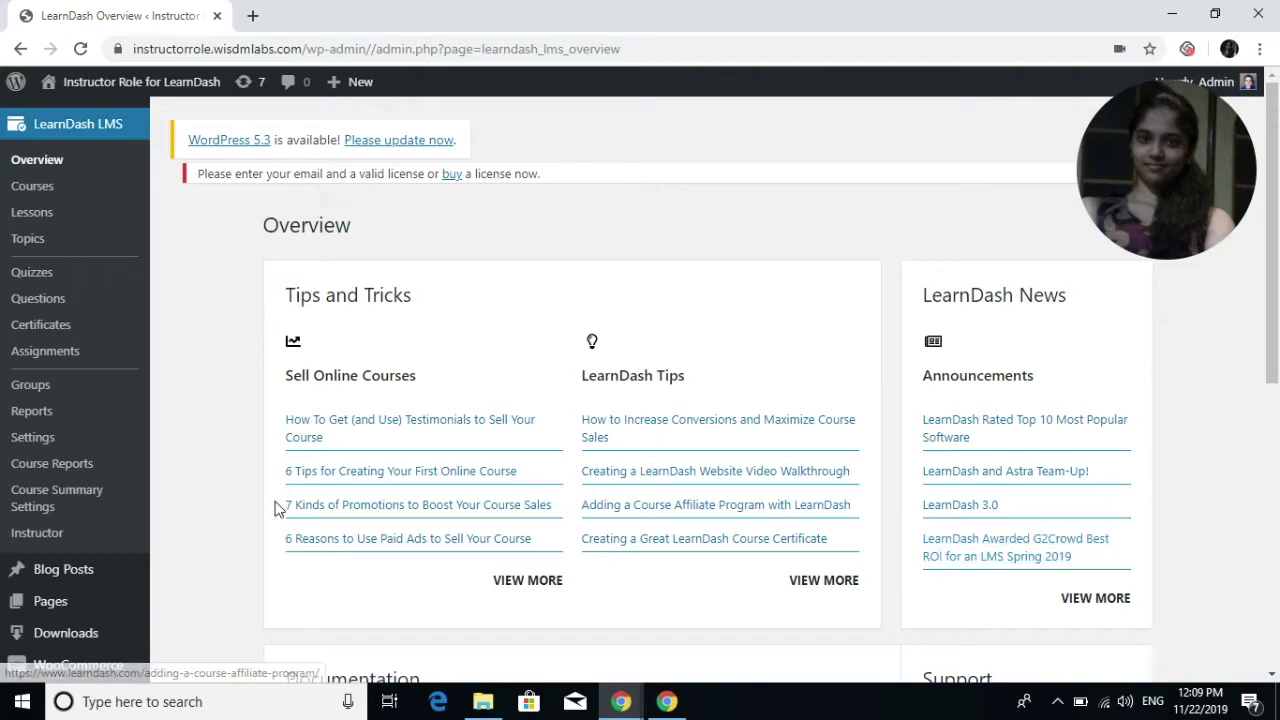
Untick 'Disable Instructor commission feature' in Instructor Settings, then return to the Instructor list.
click(35, 543)
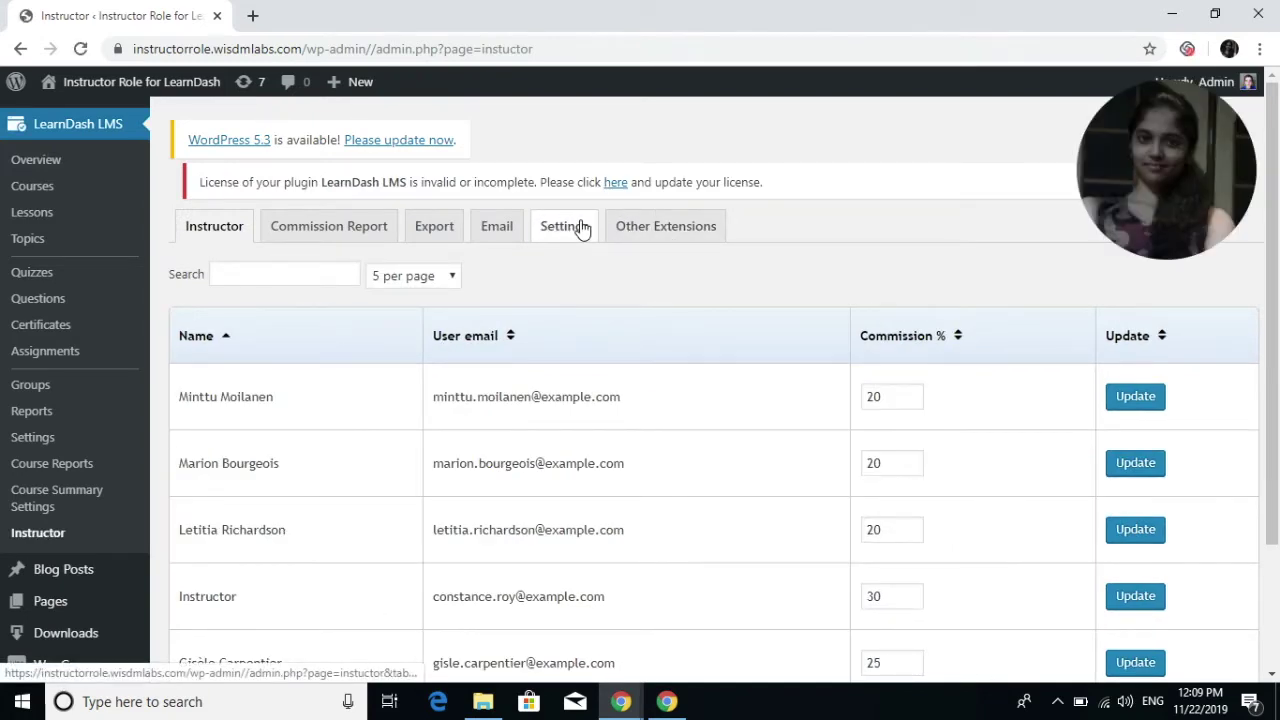
click(581, 228)
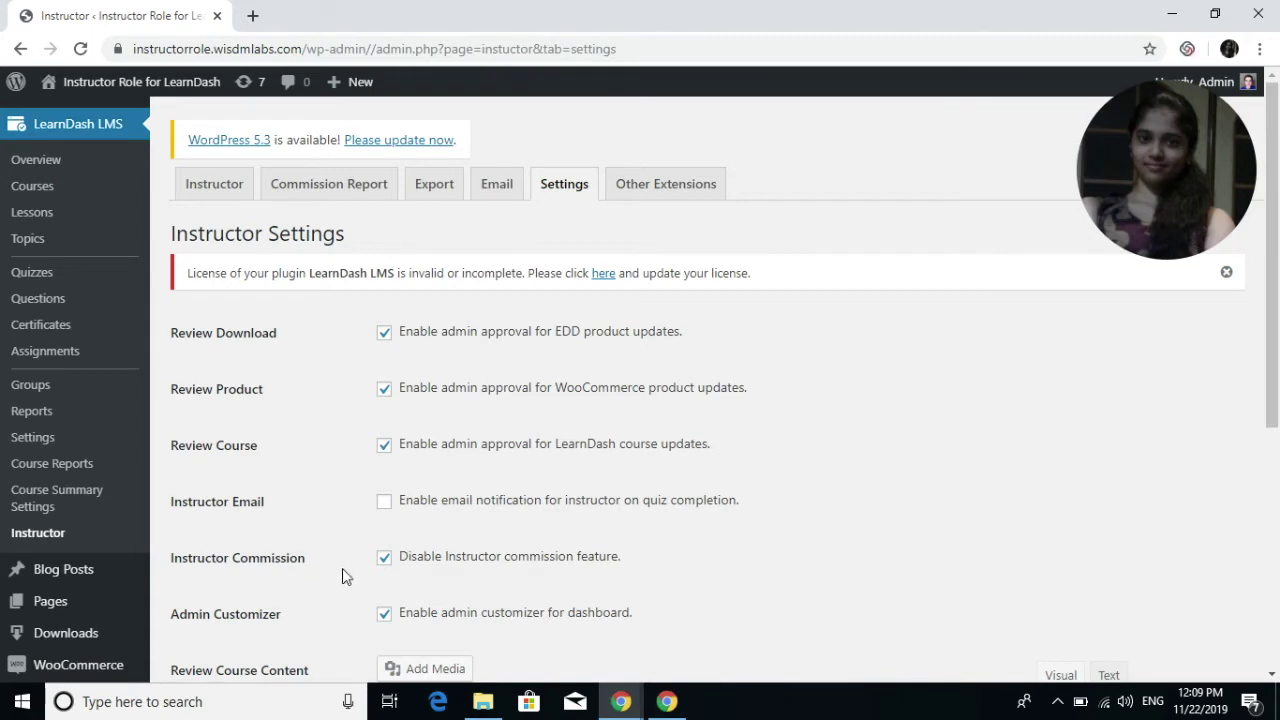
click(385, 565)
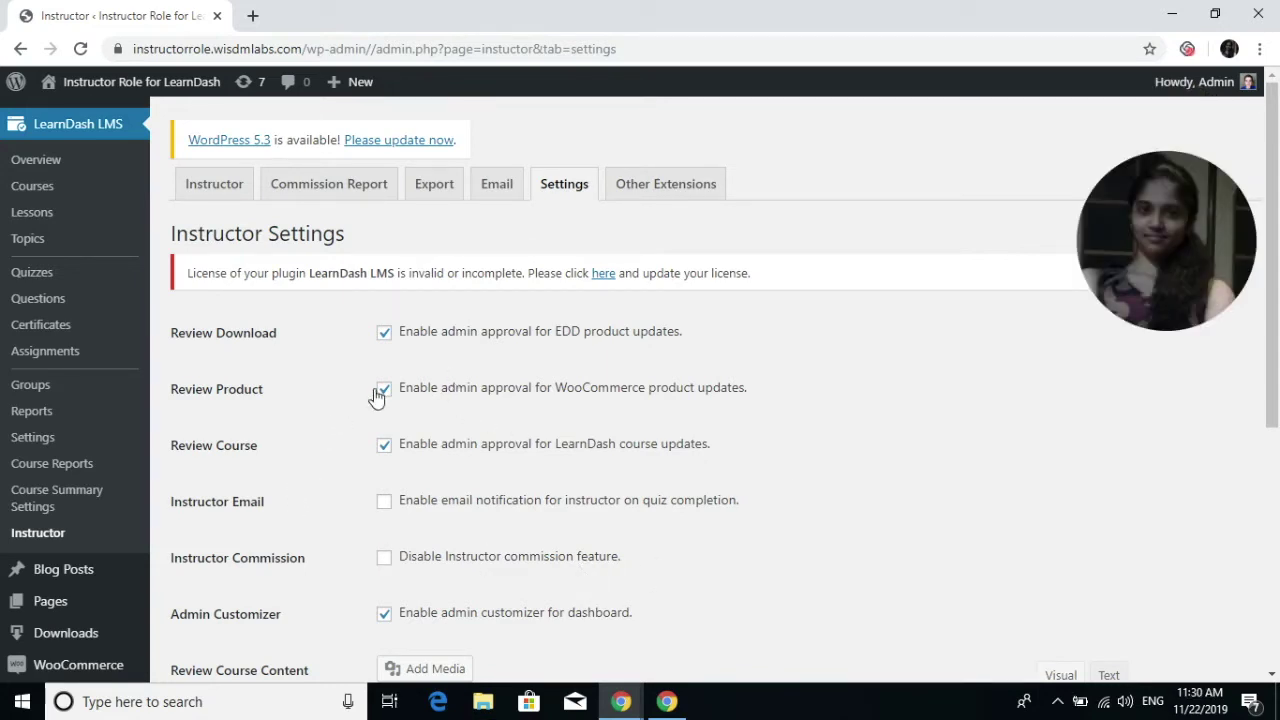
click(238, 186)
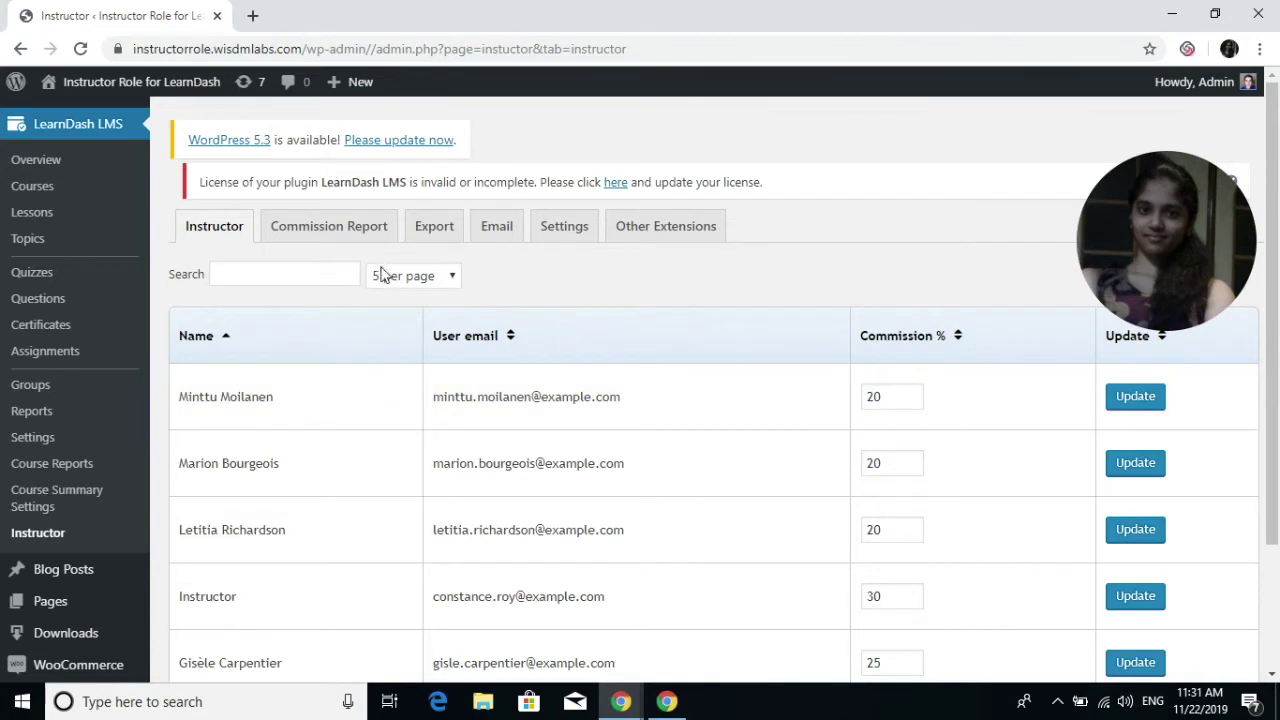
Show the Commission Report for 'Instructor' and open the Pay form for its 21 unpaid earnings.
click(354, 229)
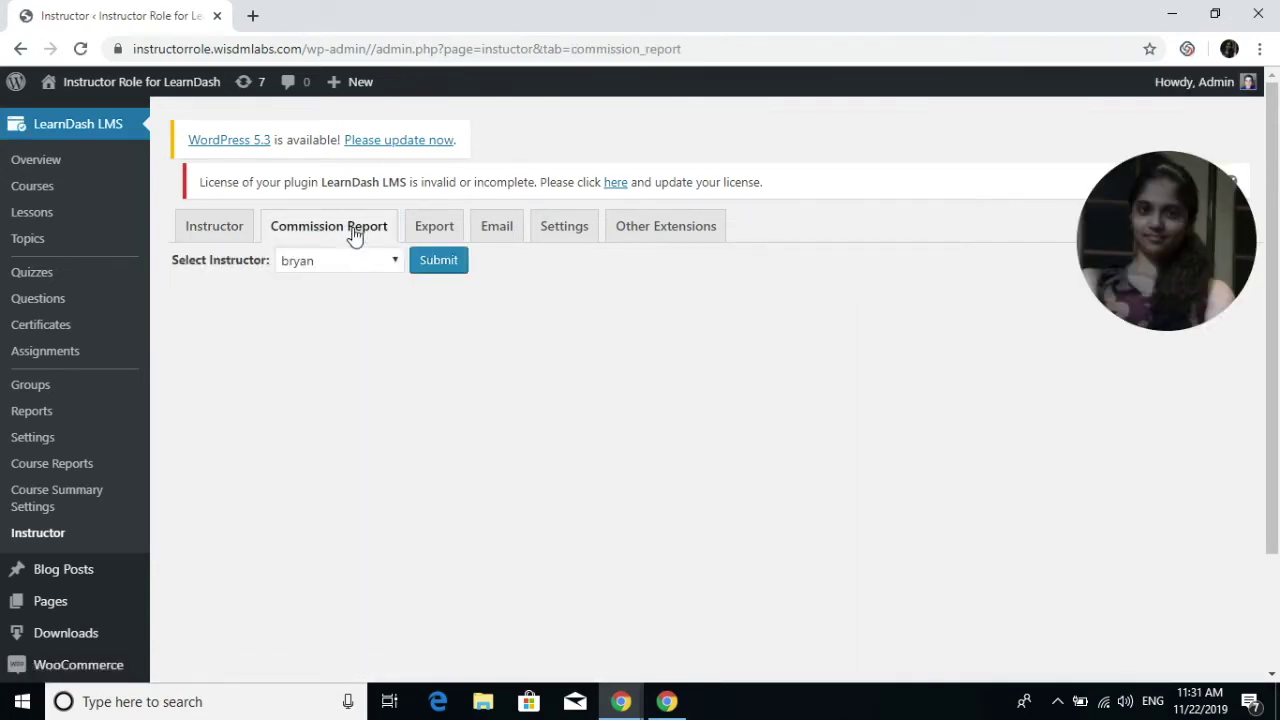
click(350, 265)
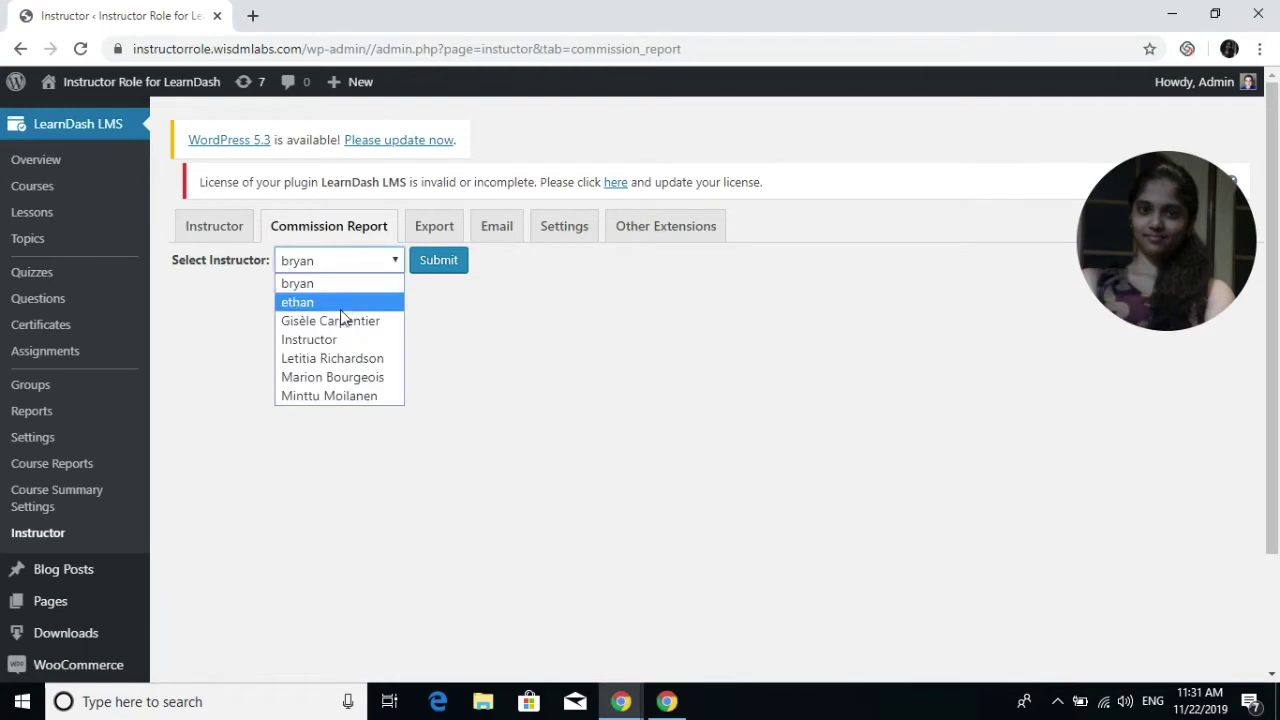
click(336, 344)
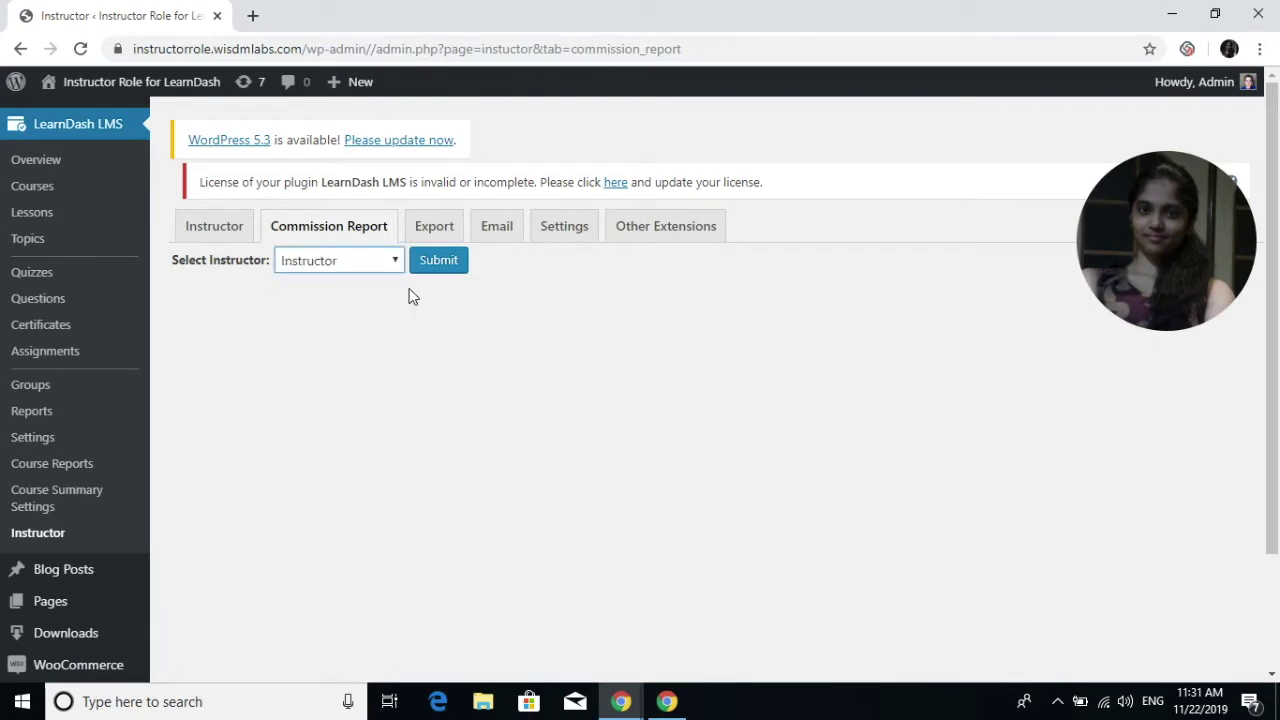
click(435, 262)
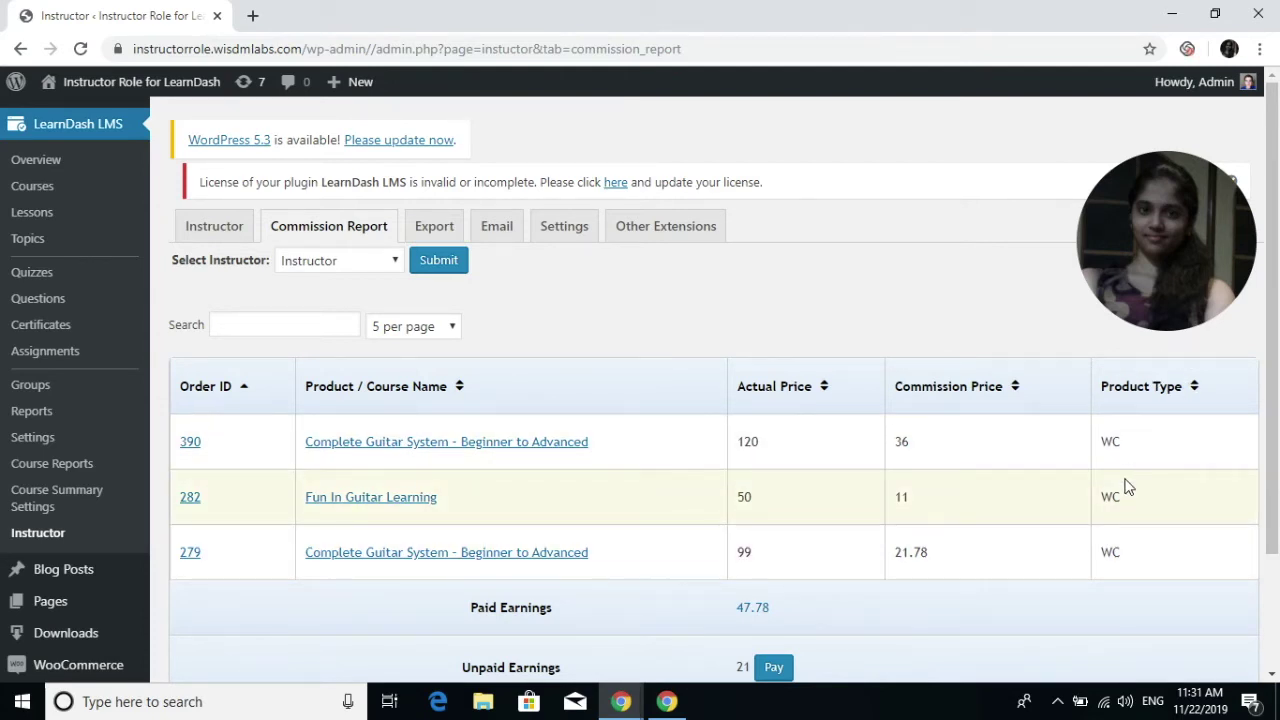
click(1274, 590)
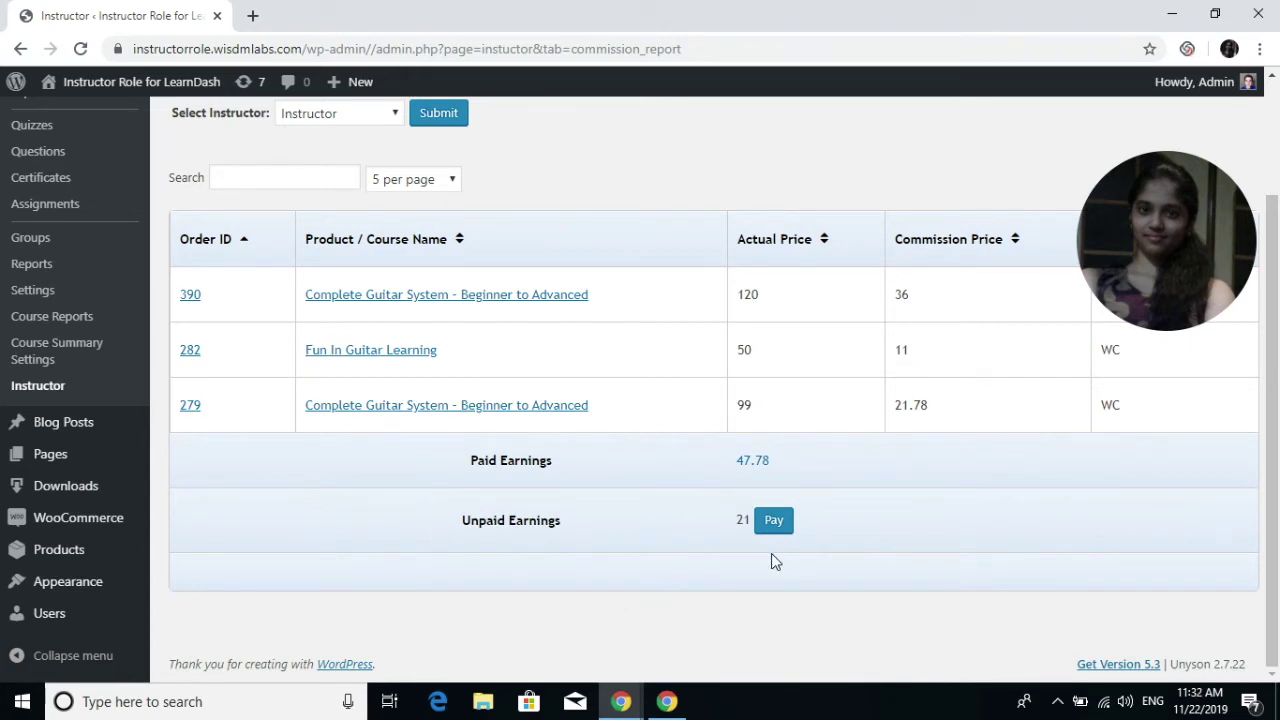
click(776, 520)
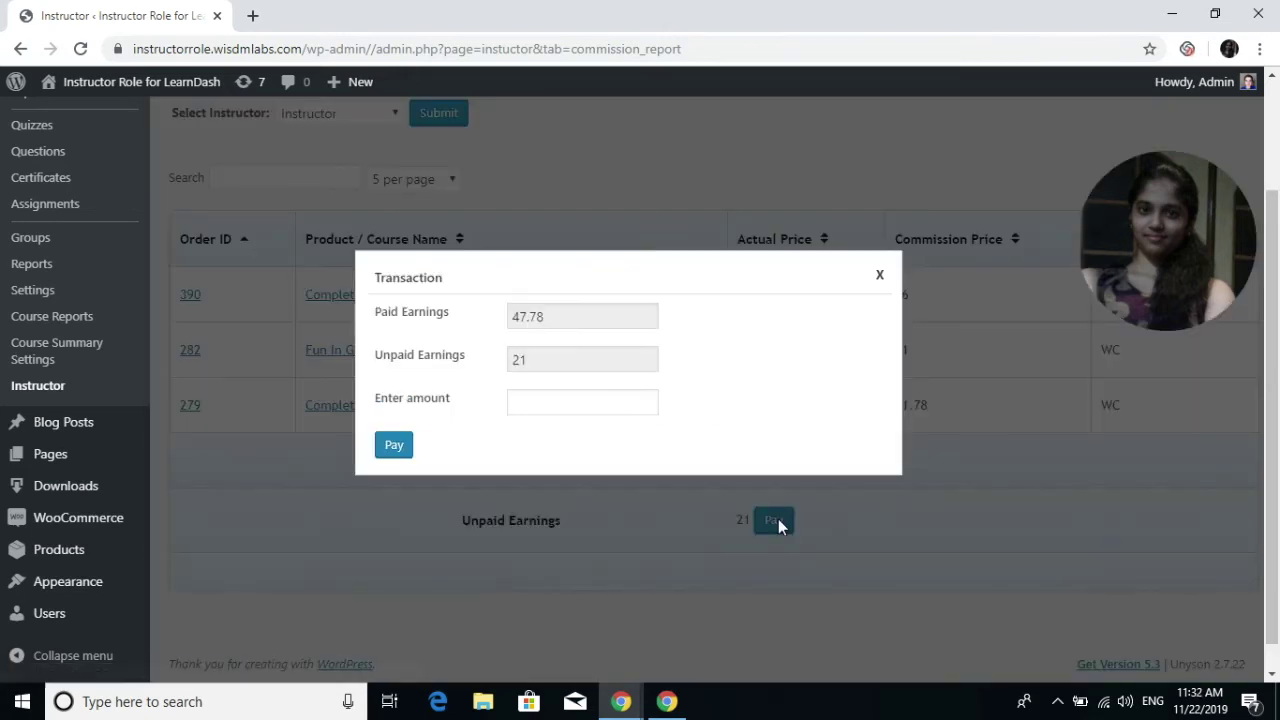
Pay the instructor an amount of 10, confirm the alert, and close the Transaction dialog.
click(606, 414)
text(10)
click(400, 447)
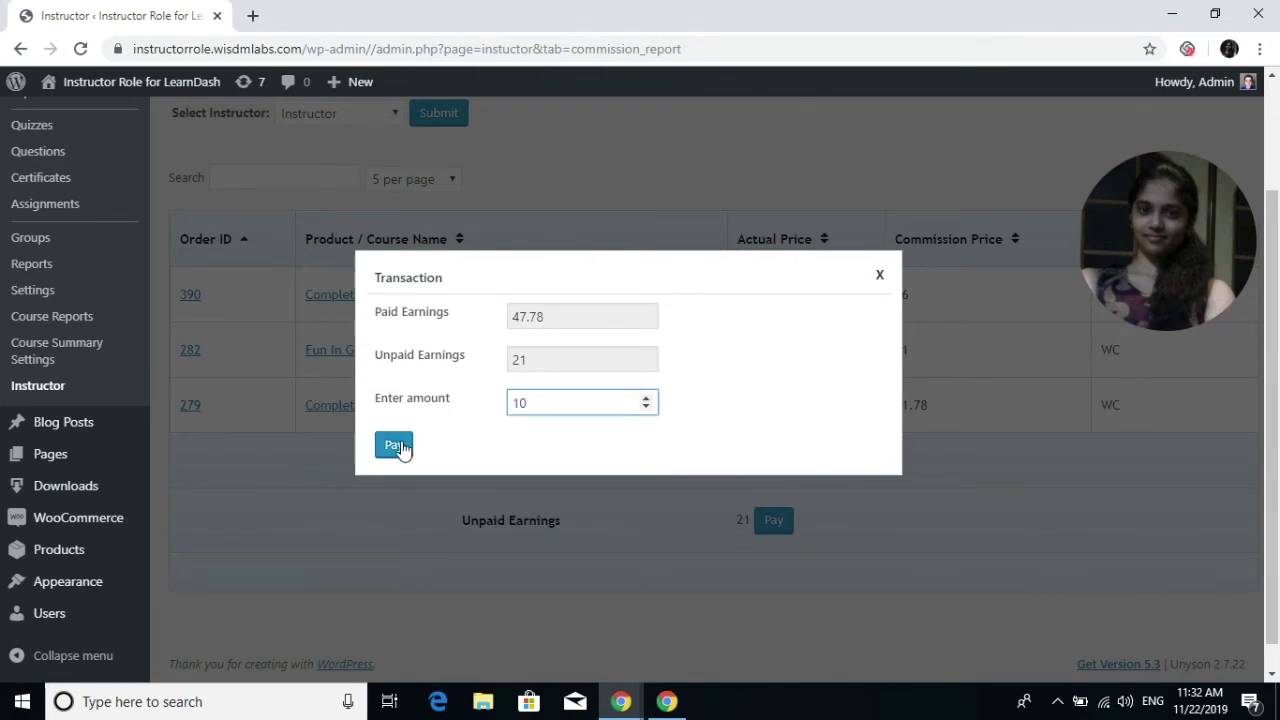
click(396, 446)
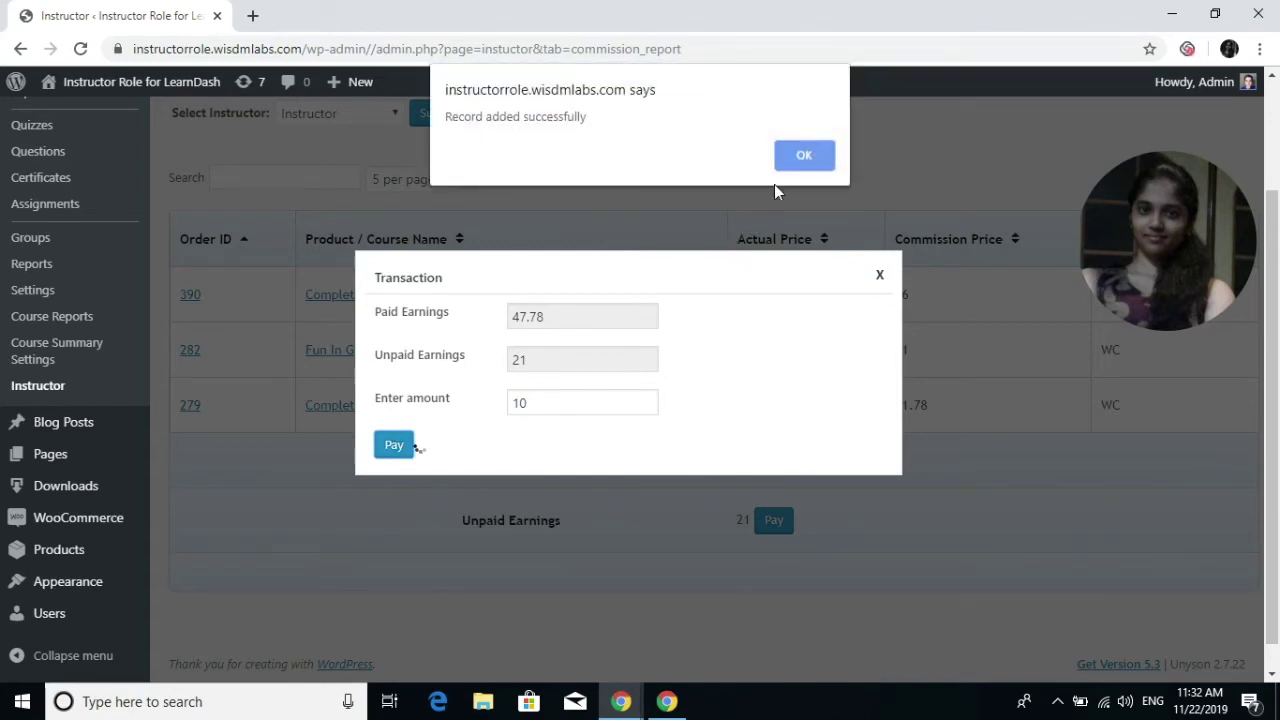
click(794, 163)
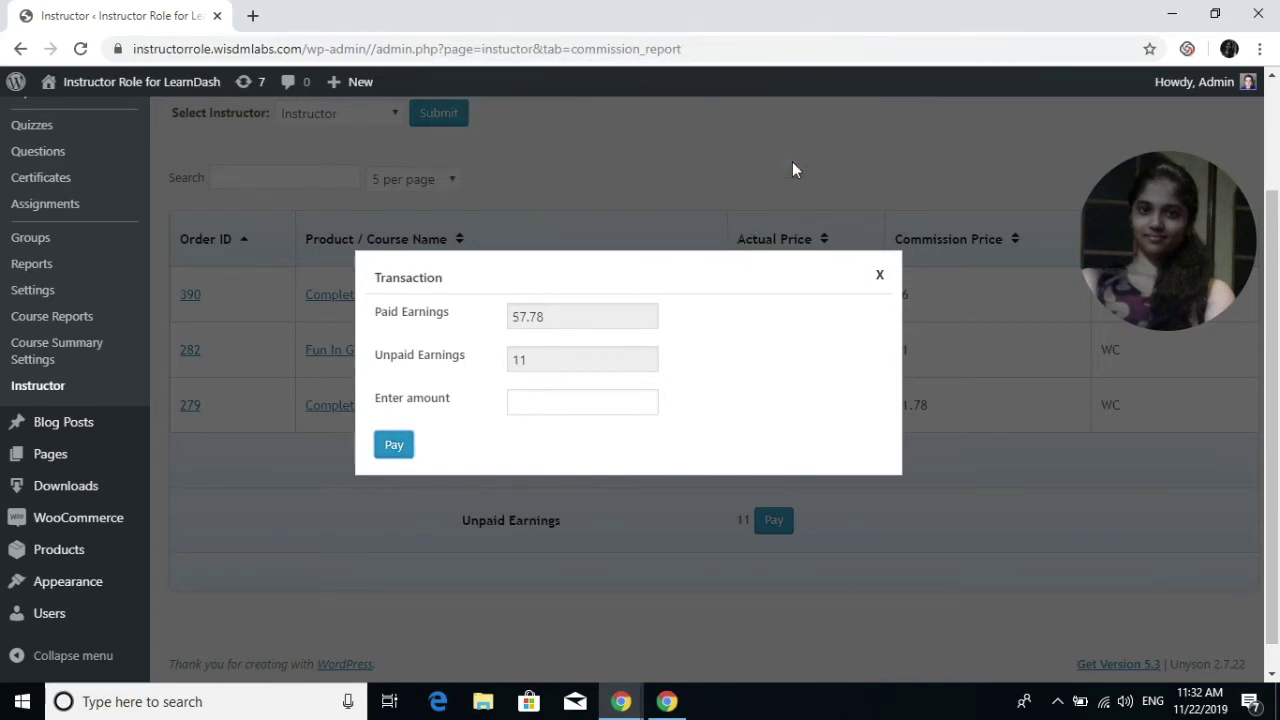
click(880, 275)
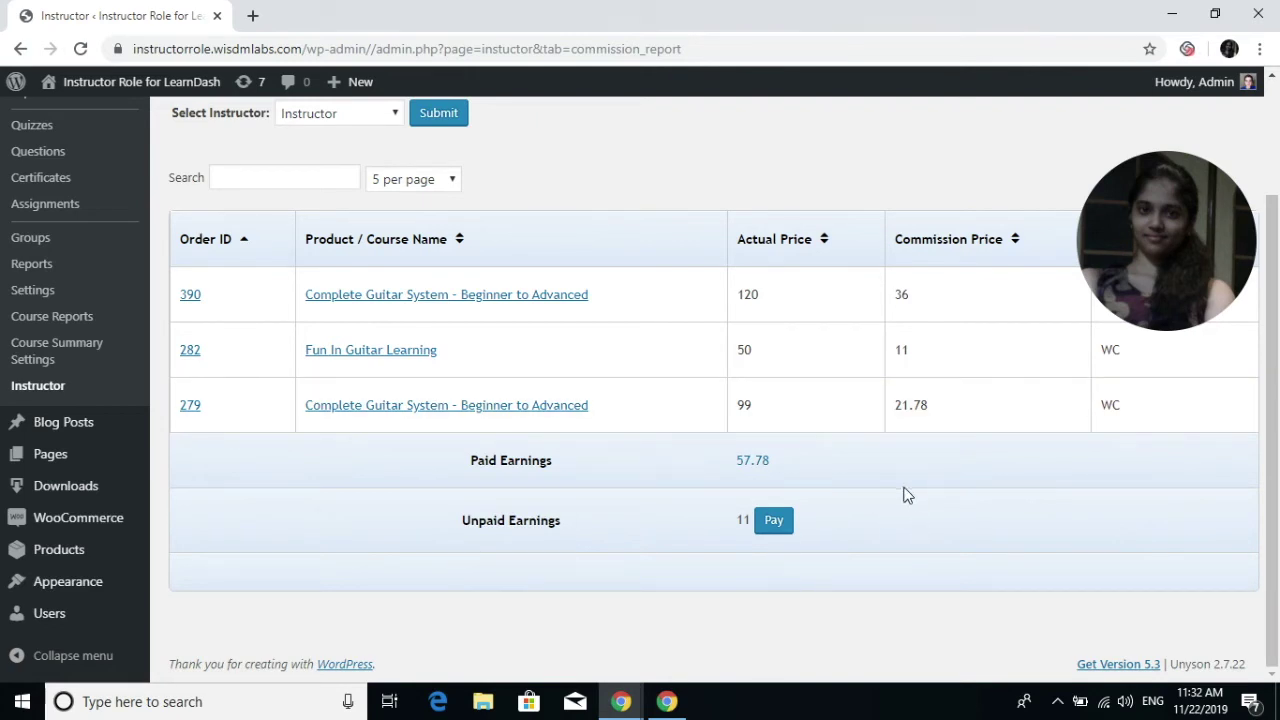
scroll(1278, 175, up, 1)
scroll(1278, 175, up, 2)
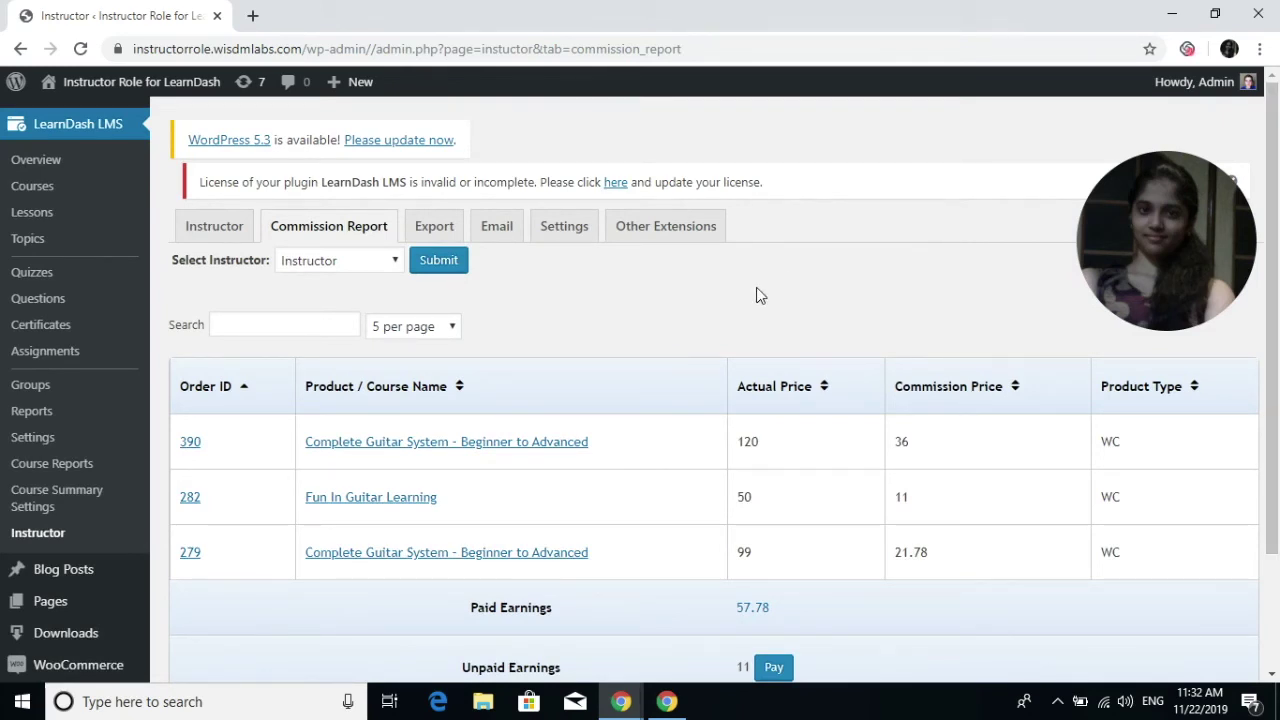
On the Export tab, select 'Instructor' and set the start date to 05/01/2019.
click(433, 228)
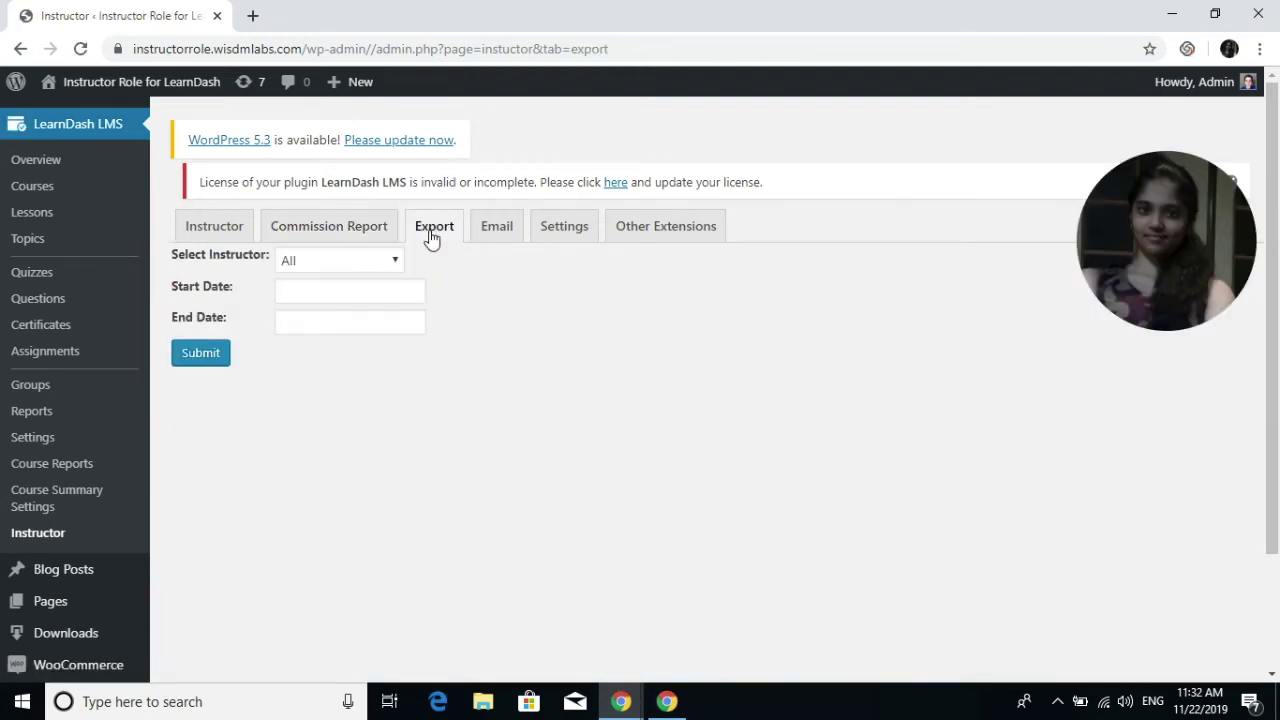
click(381, 262)
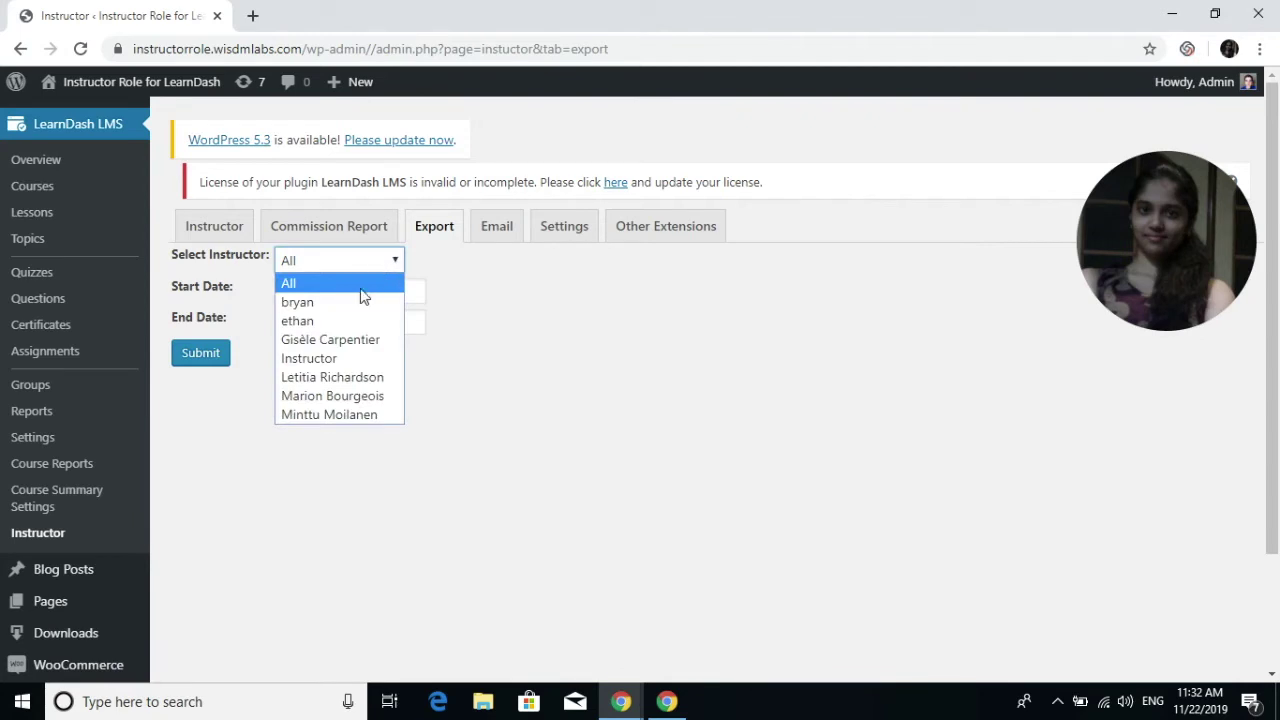
key(Escape)
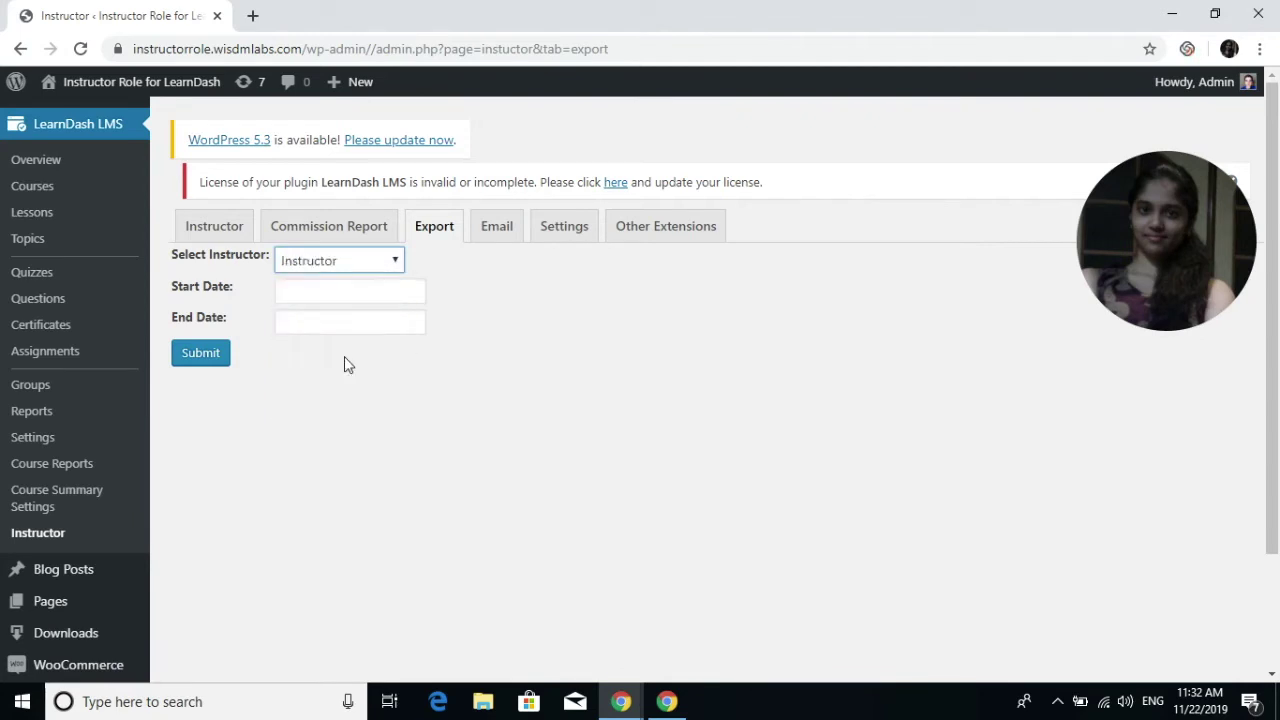
click(344, 294)
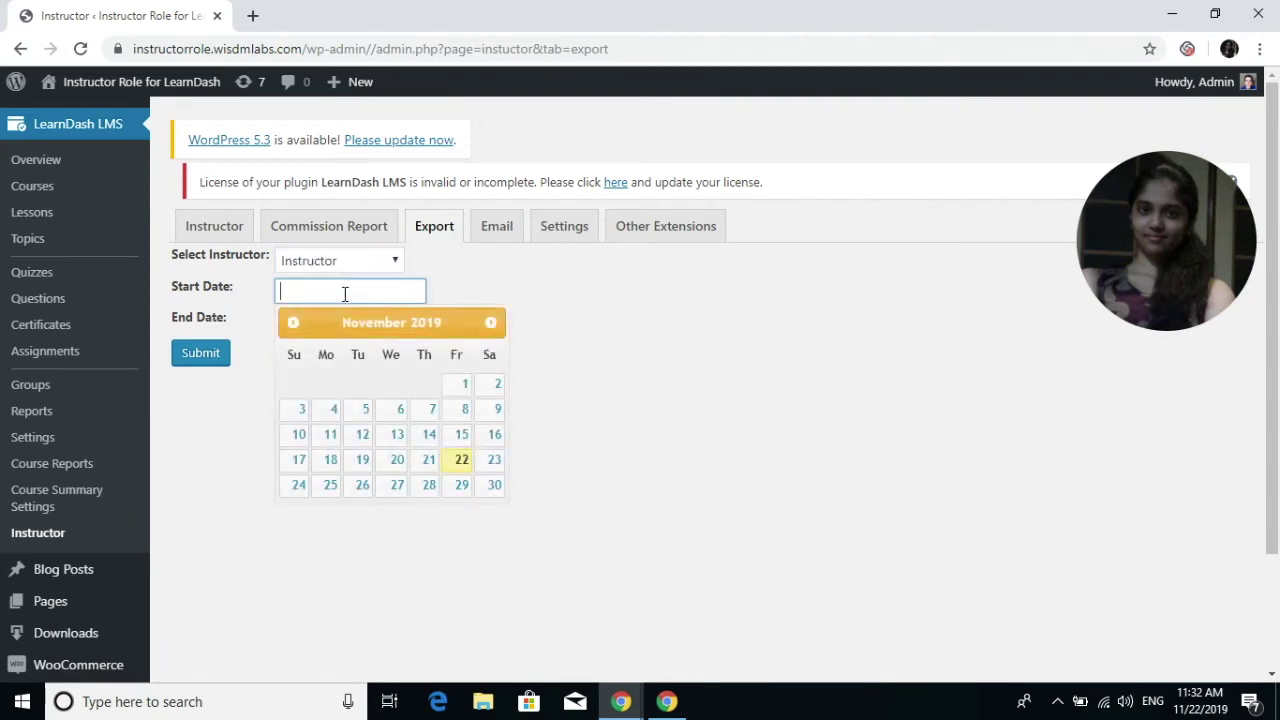
click(294, 323)
click(294, 323)
click(294, 323)
click(294, 323)
click(294, 323)
click(294, 323)
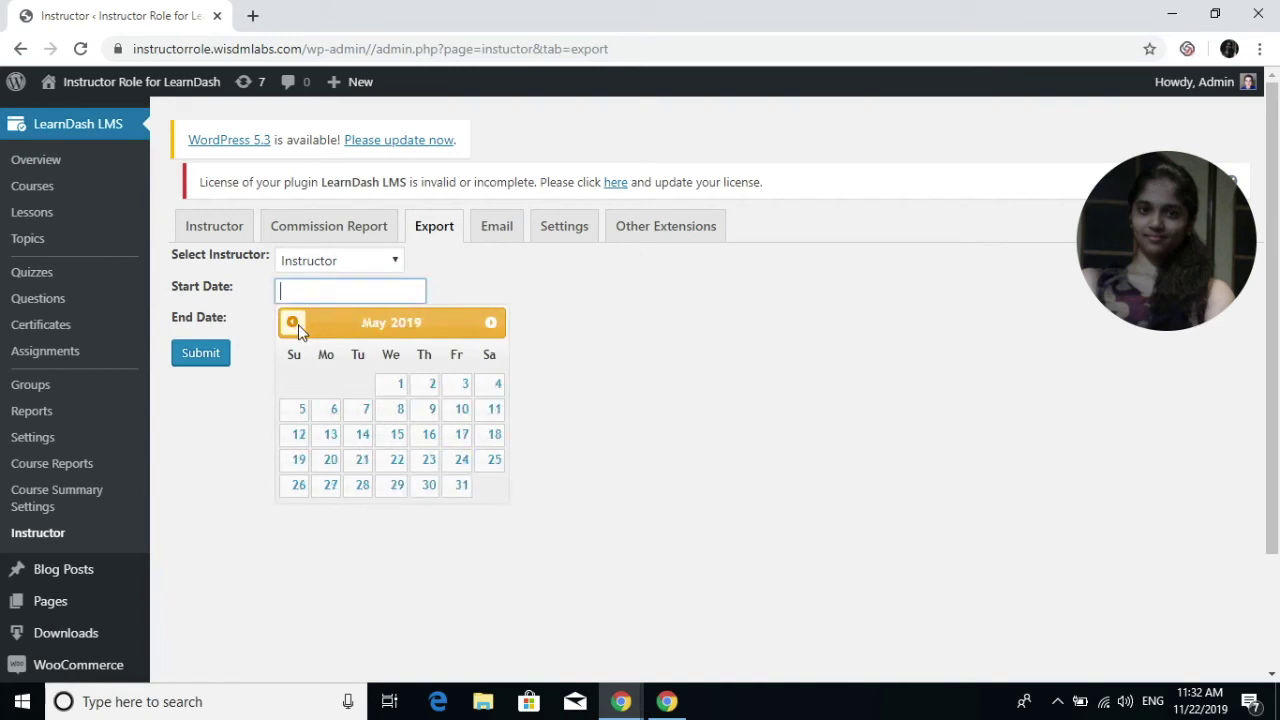
click(388, 387)
Set the end date to 11/22/2019 and submit to list the commission orders.
click(366, 322)
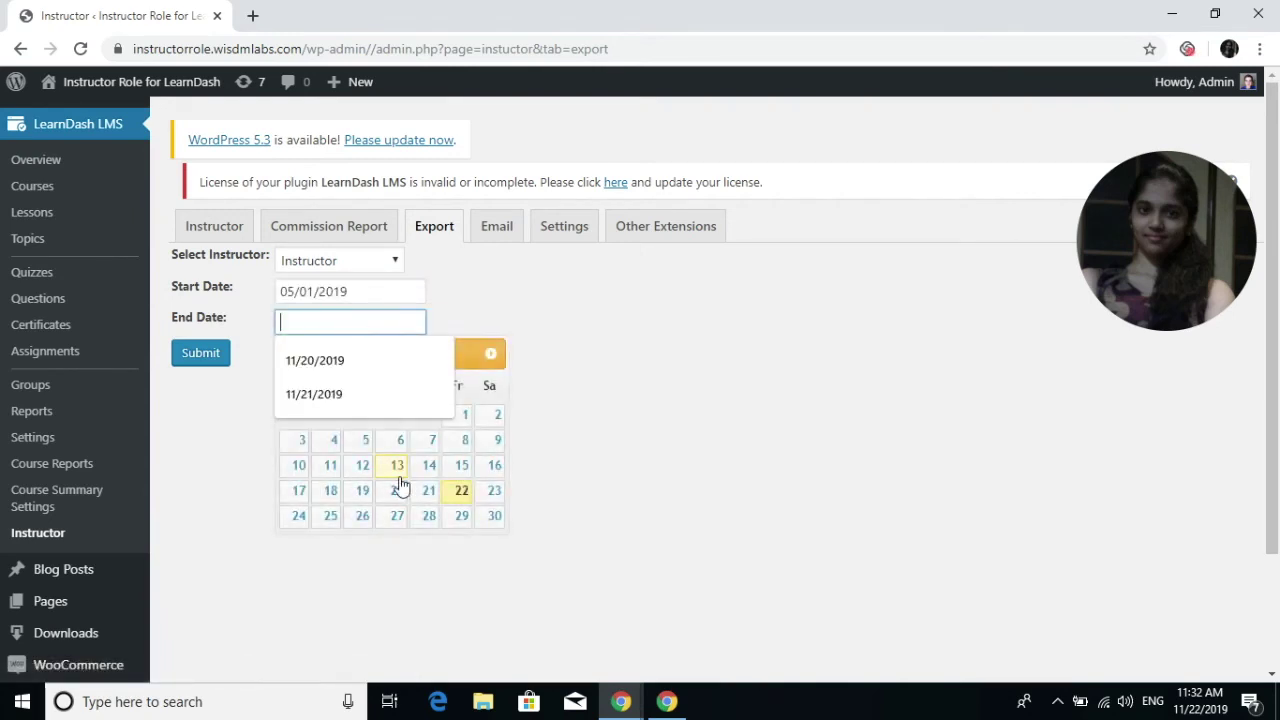
click(460, 493)
click(210, 368)
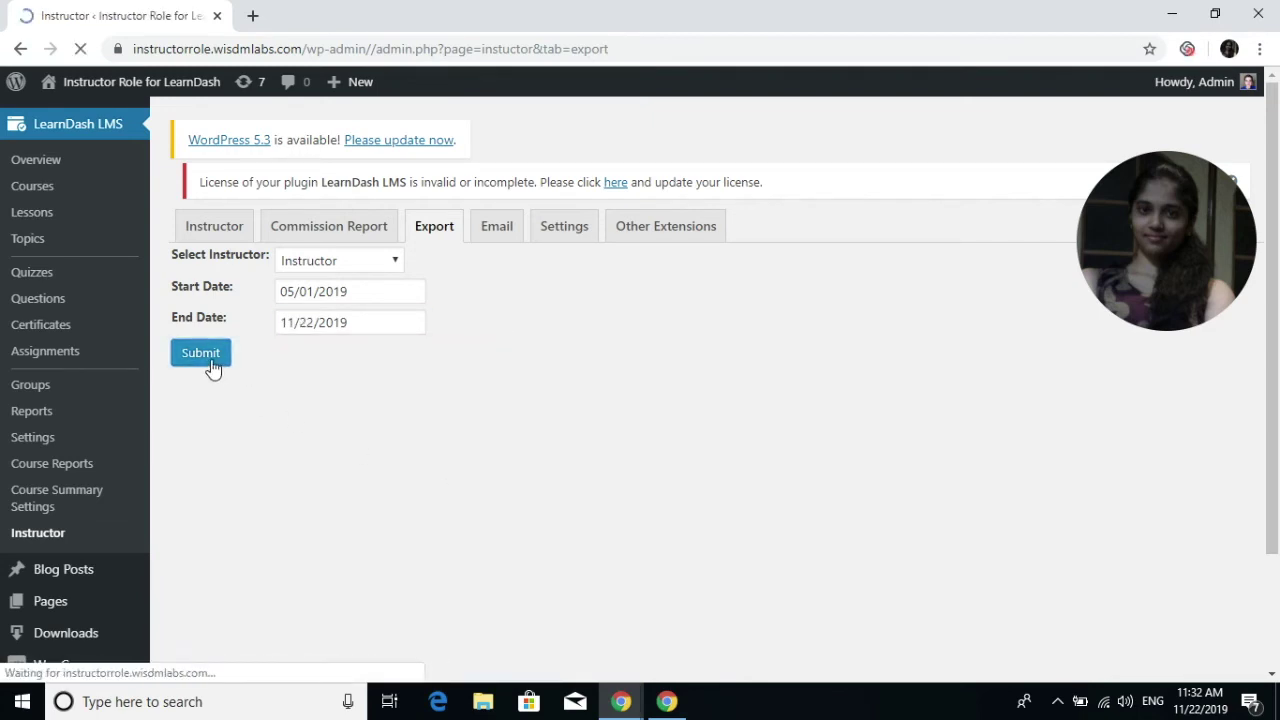
scroll(1276, 600, down, 3)
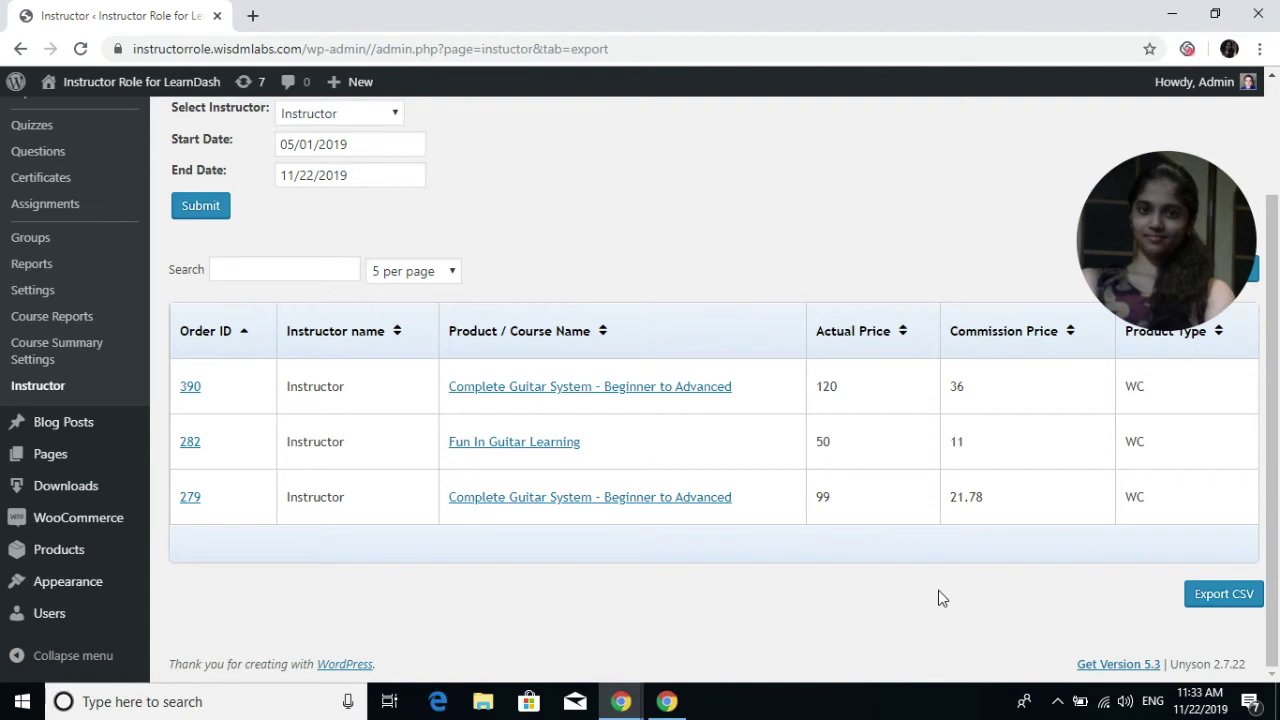
In the instructor's incognito window, open their Instructor commission report (57.78 paid, 11 unpaid).
mouse_move(614, 702)
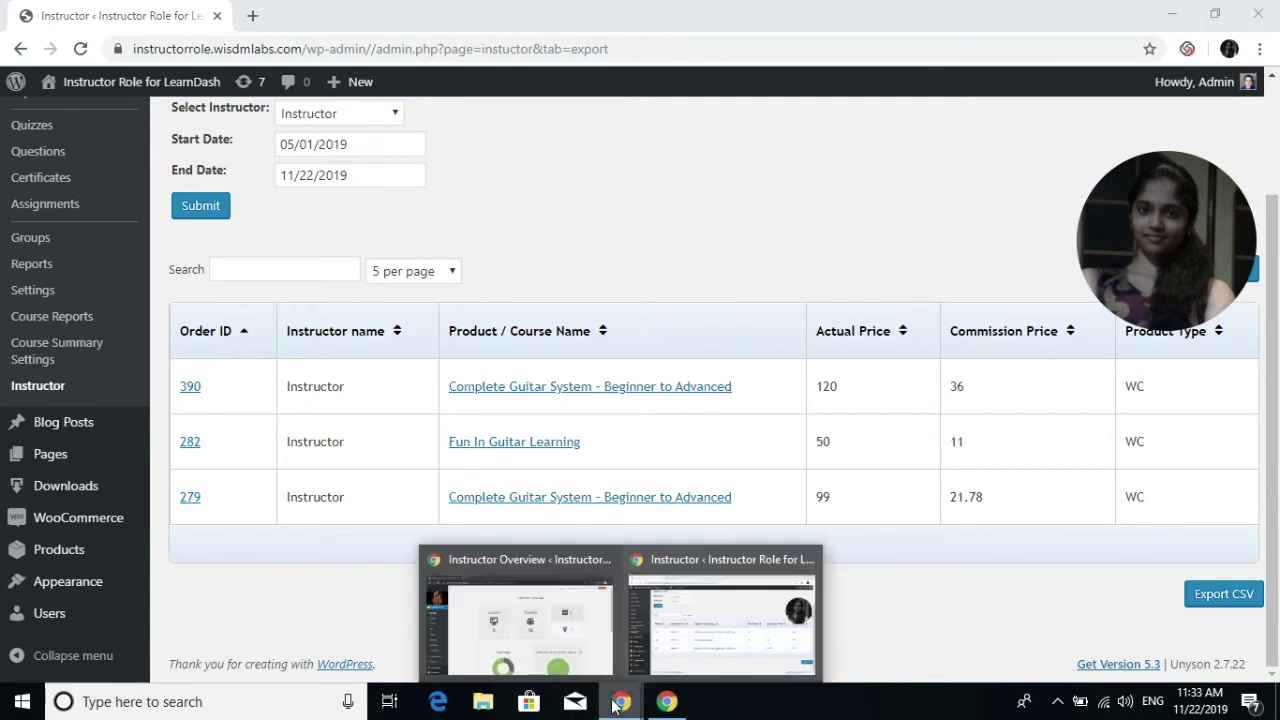
click(566, 640)
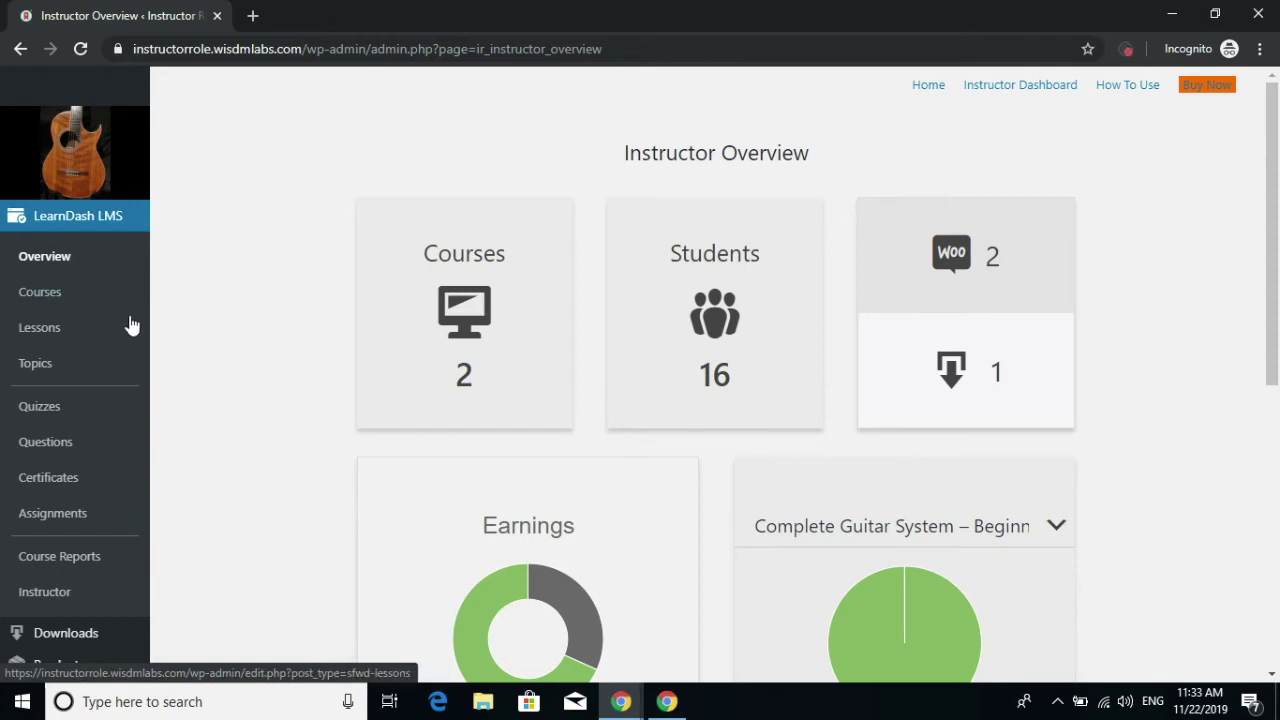
click(50, 594)
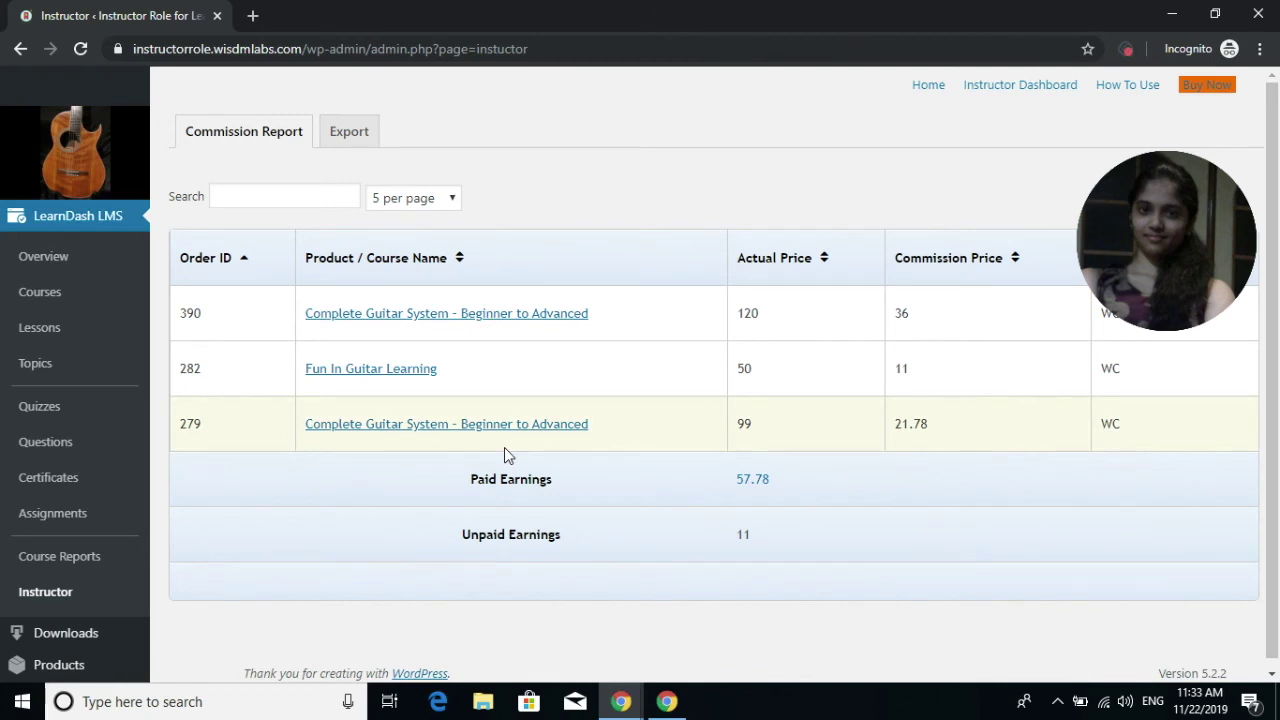
Open the Export tab on the instructor's own Instructor page.
click(355, 139)
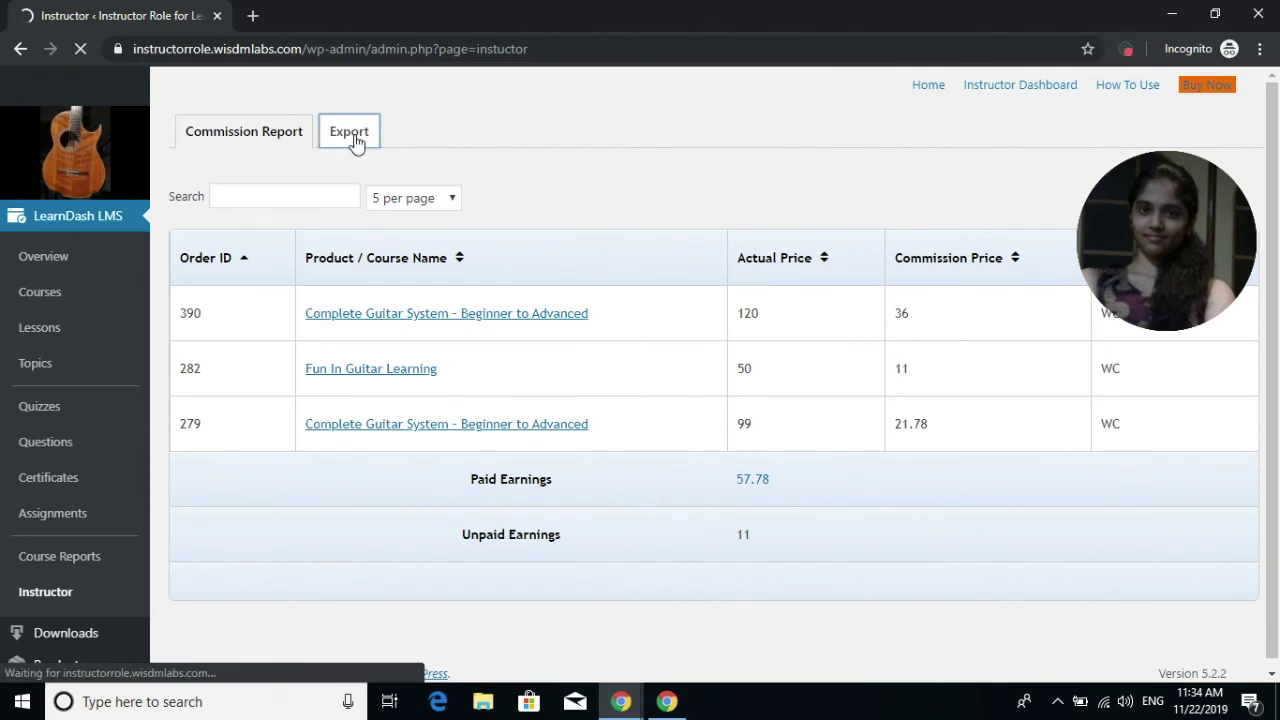